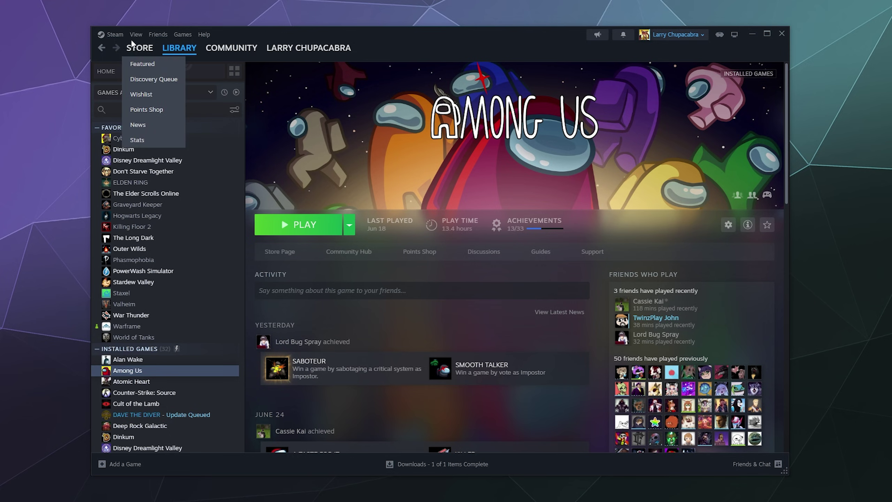
Open Steam's settings and show the Controller page.
{"action": "left_click", "coordinate": [119, 36]}
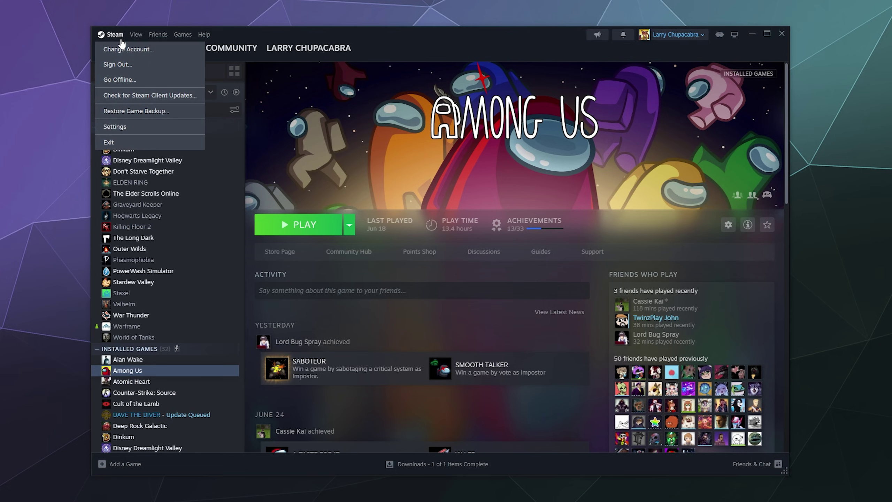
{"action": "left_click", "coordinate": [114, 127]}
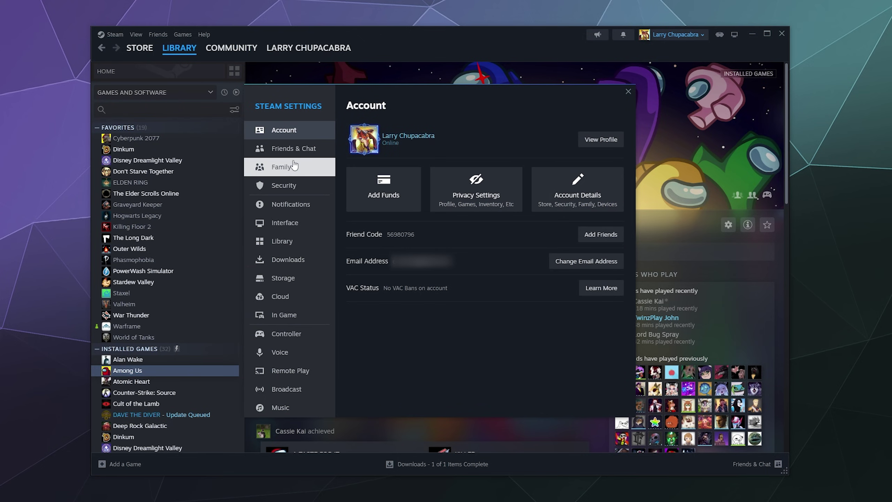
{"action": "left_click", "coordinate": [308, 331]}
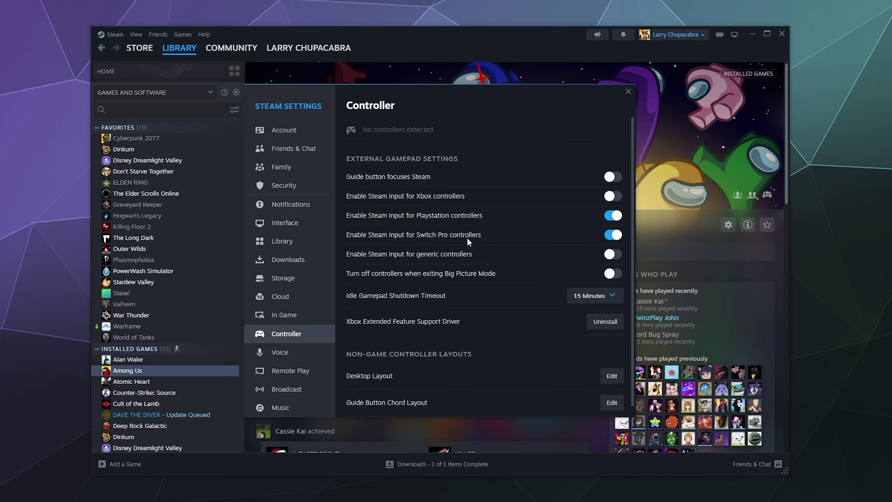
Toggle Steam Input for Switch Pro controllers off and back on, leaving it enabled.
{"action": "left_click", "coordinate": [614, 237]}
{"action": "left_click", "coordinate": [611, 237]}
{"action": "left_click", "coordinate": [614, 238]}
{"action": "left_click", "coordinate": [614, 239]}
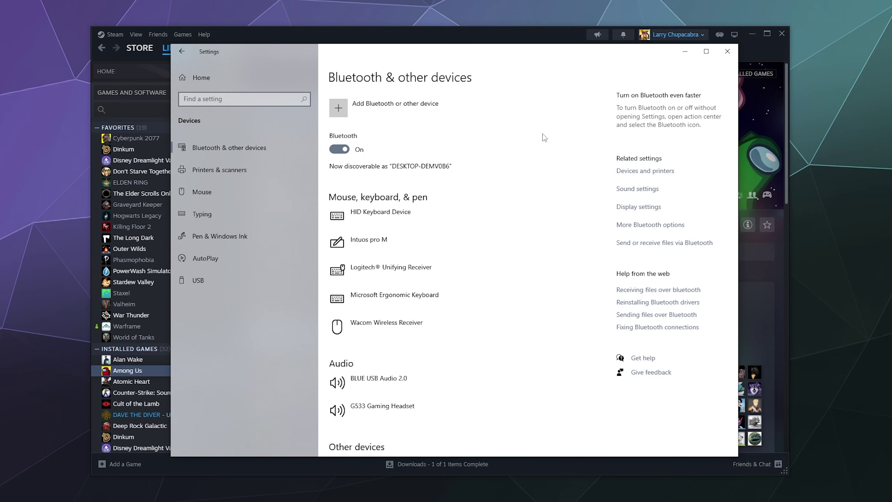
In the Windows Bluetooth settings, pair the Joy-Con (R) as a new Bluetooth device.
{"action": "left_click", "coordinate": [340, 112]}
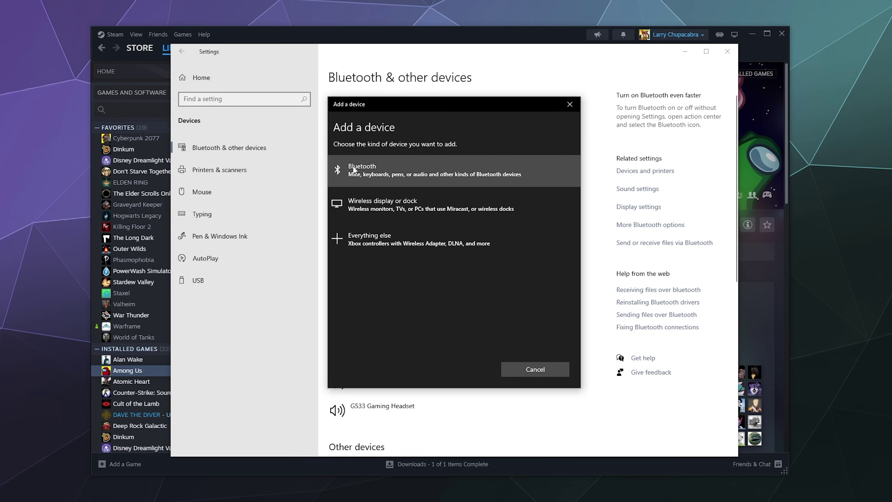
{"action": "left_click", "coordinate": [439, 170]}
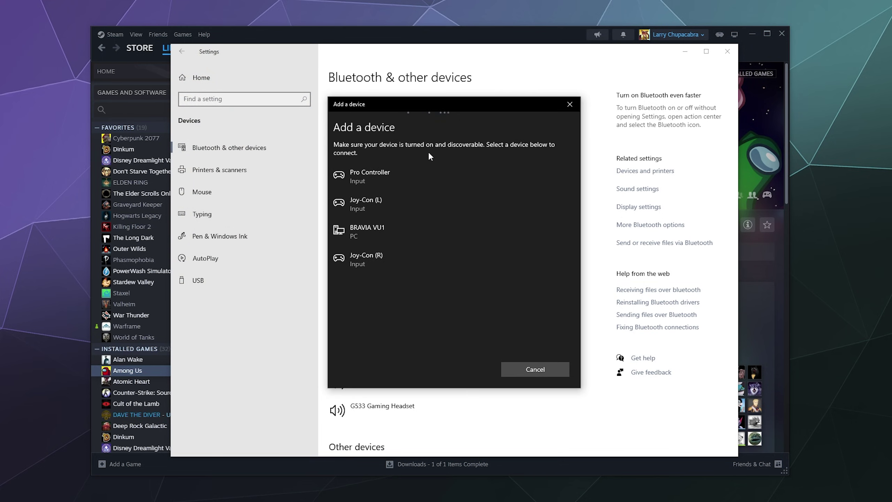
{"action": "left_click", "coordinate": [401, 258]}
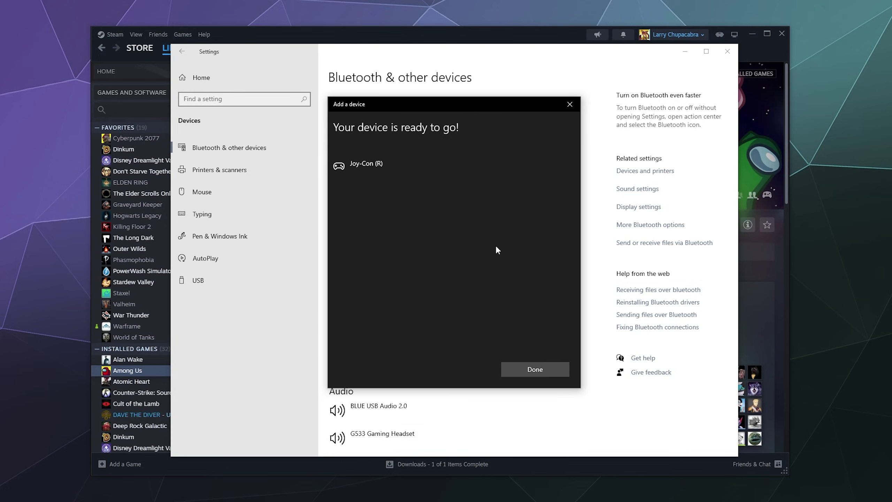
{"action": "left_click", "coordinate": [551, 373]}
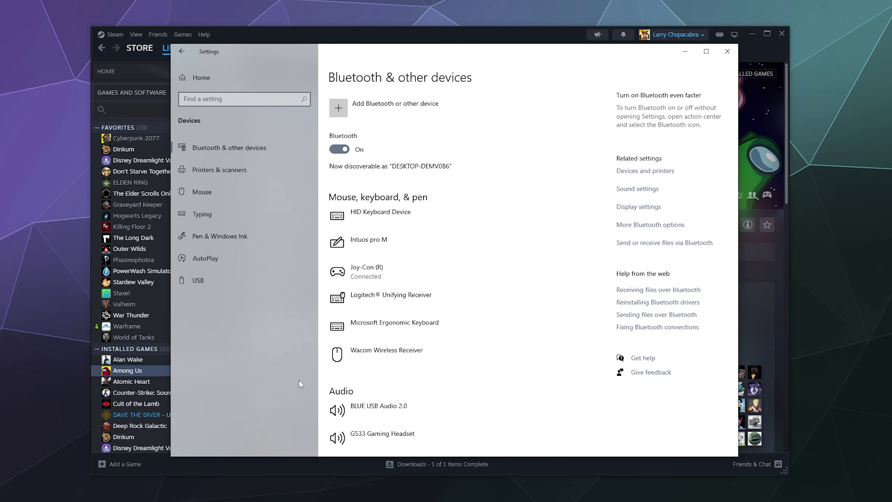
Pair the Joy-Con (L) as a second Bluetooth device and return to Steam's controller settings.
{"action": "left_click", "coordinate": [336, 109]}
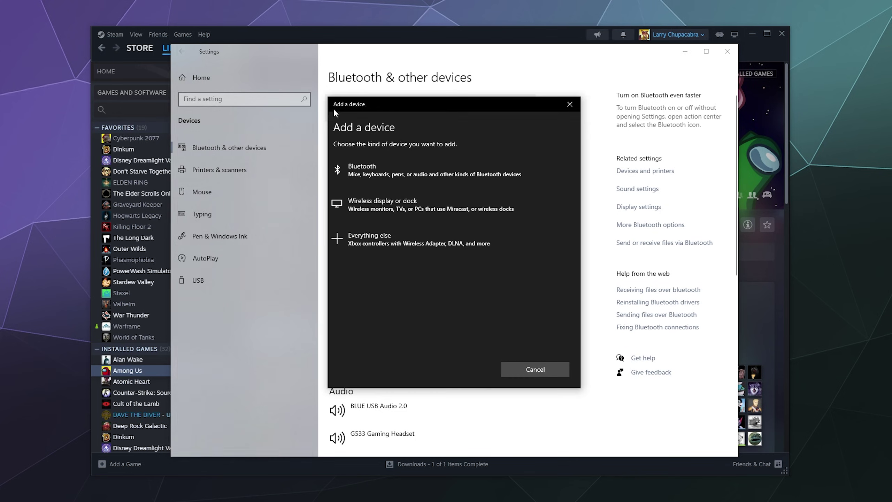
{"action": "left_click", "coordinate": [378, 160]}
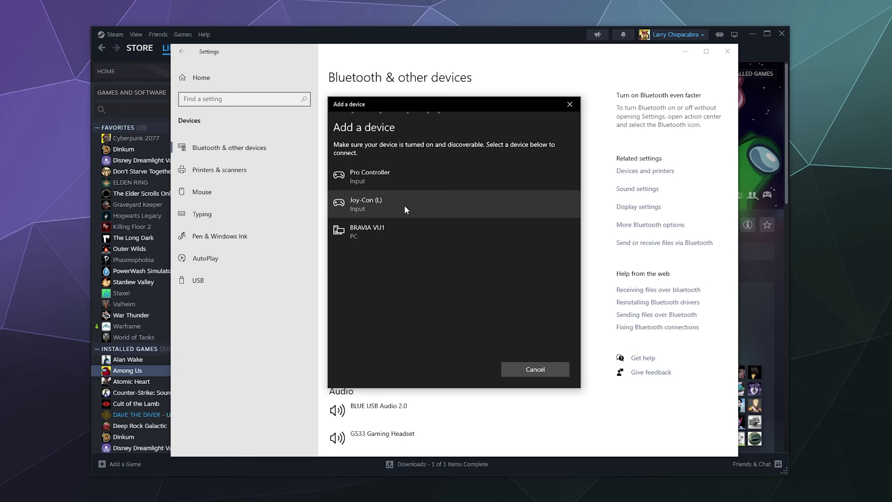
{"action": "left_click", "coordinate": [381, 206]}
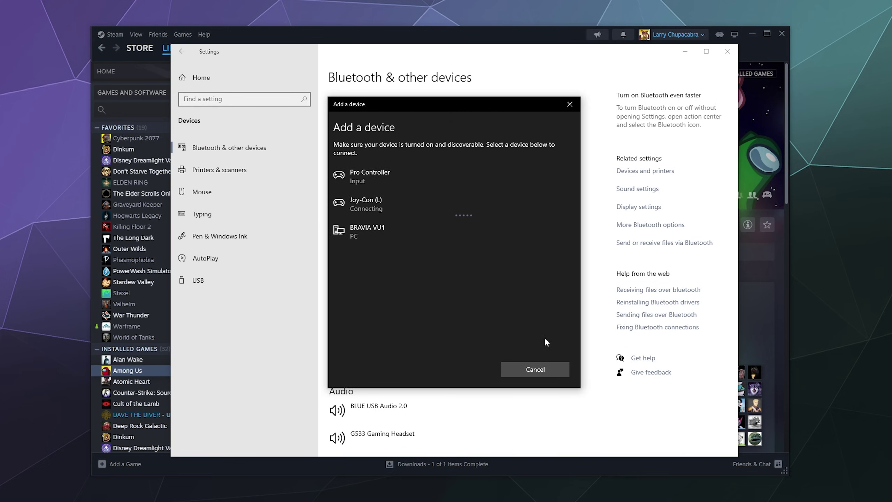
{"action": "left_click", "coordinate": [548, 370]}
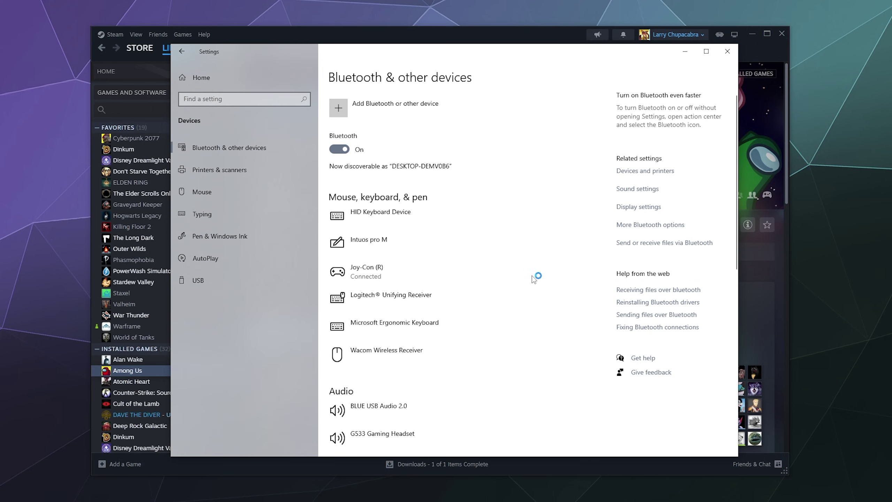
{"action": "left_click", "coordinate": [685, 52]}
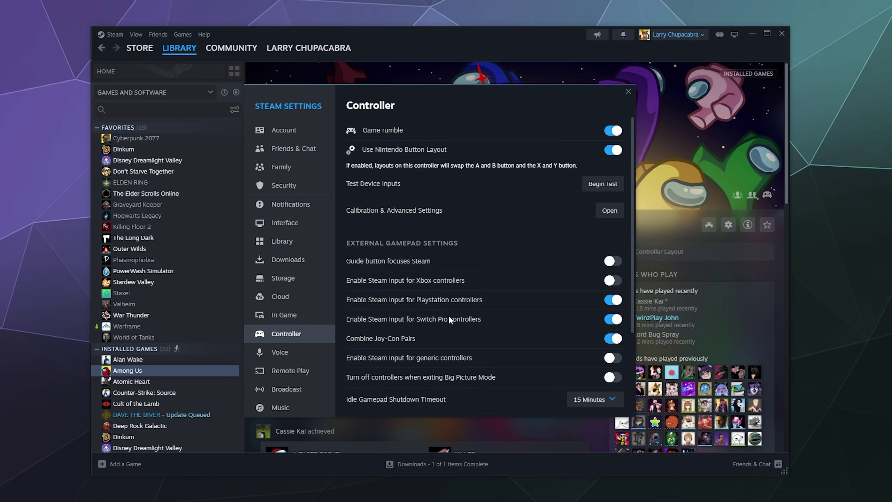
Review the Joy-Con options, start the device input test, view the Setup Device Inputs screen, and close it.
{"action": "left_click_drag", "start_coordinate": [634, 270], "coordinate": [630, 317]}
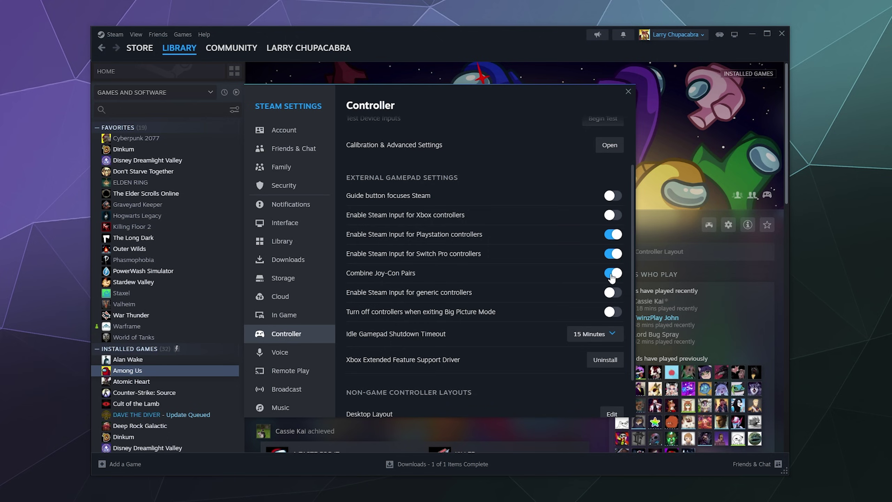
{"action": "scroll", "coordinate": [576, 277], "scroll_direction": "up", "scroll_amount": 2}
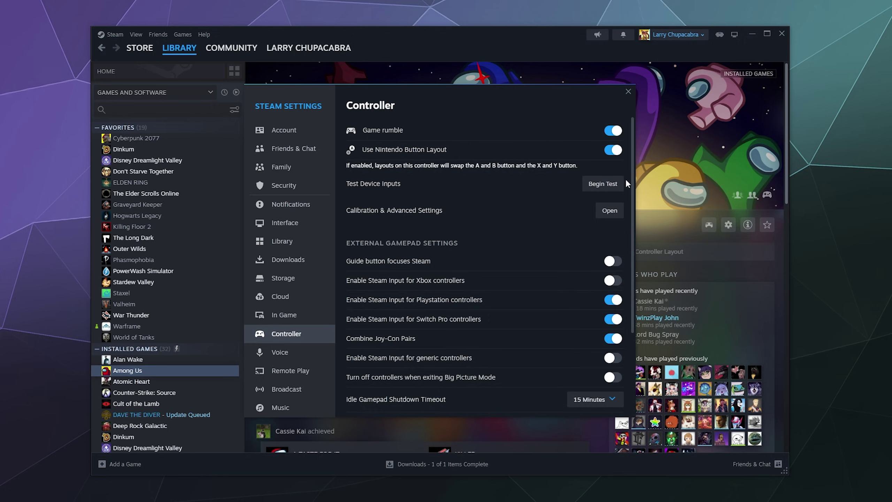
{"action": "left_click", "coordinate": [608, 186]}
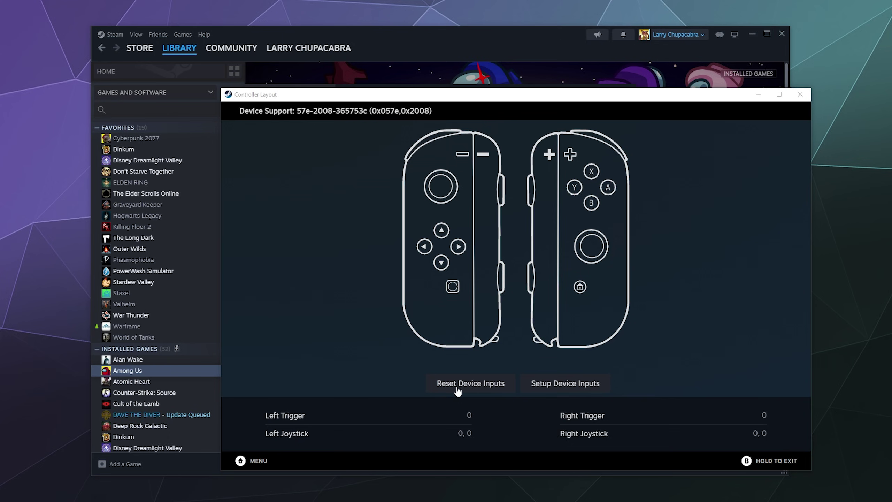
{"action": "left_click", "coordinate": [539, 388]}
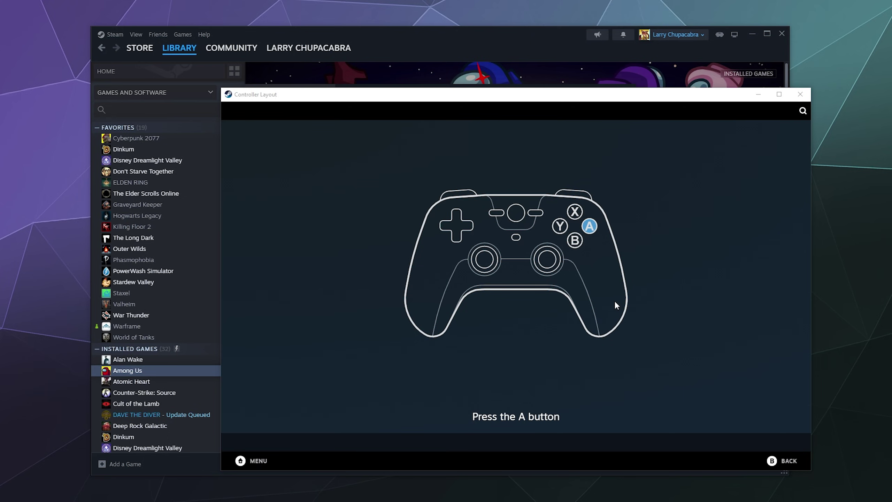
{"action": "left_click", "coordinate": [792, 97]}
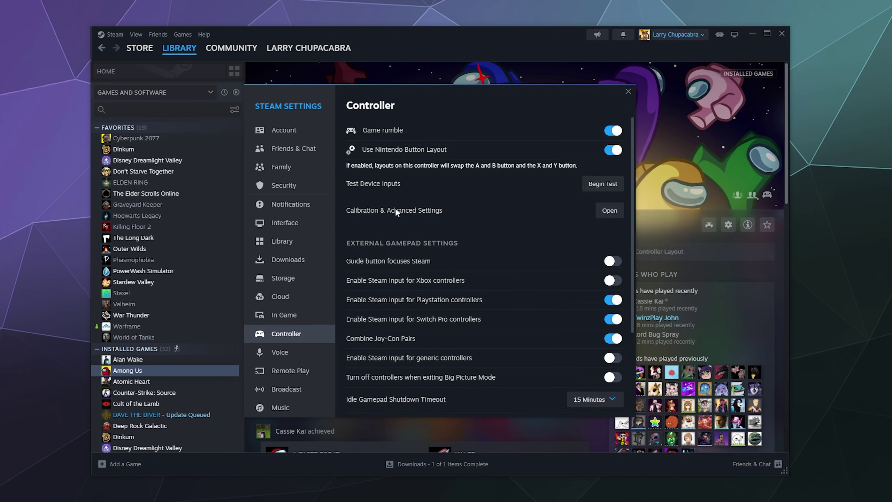
Examine the Joysticks, Gyro Calibration and Output Settings pages of the Joy-Cons' Calibration & Advanced Settings, and close them.
{"action": "left_click", "coordinate": [610, 210]}
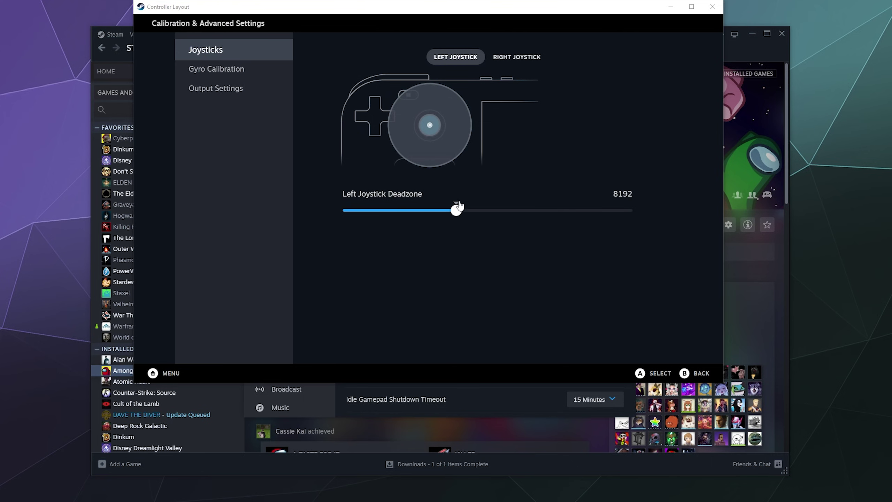
{"action": "left_click", "coordinate": [516, 57]}
{"action": "left_click", "coordinate": [455, 57]}
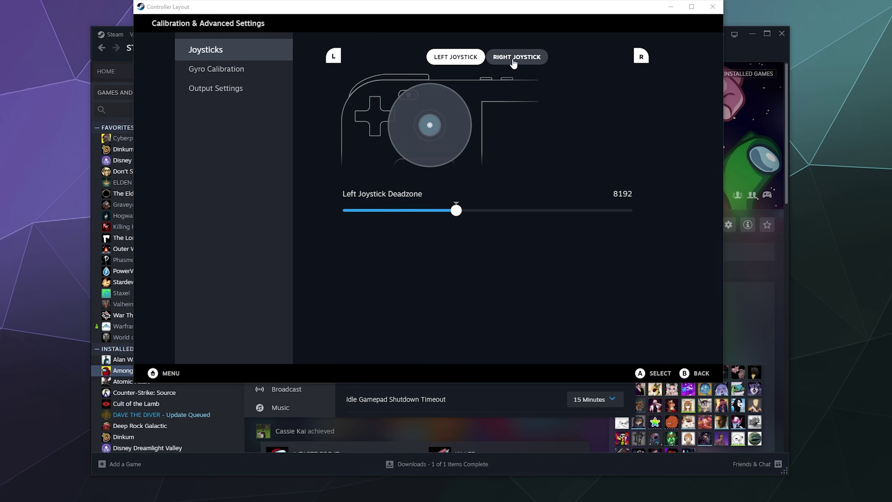
{"action": "left_click", "coordinate": [230, 72]}
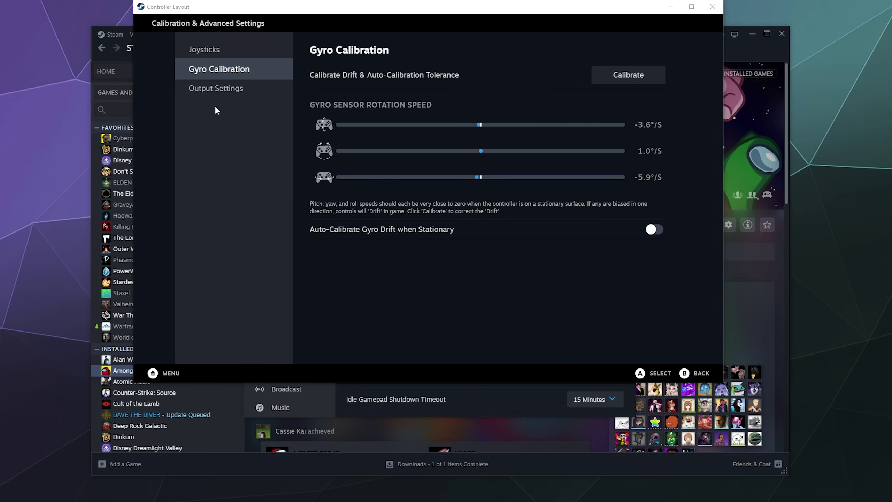
{"action": "left_click", "coordinate": [214, 94]}
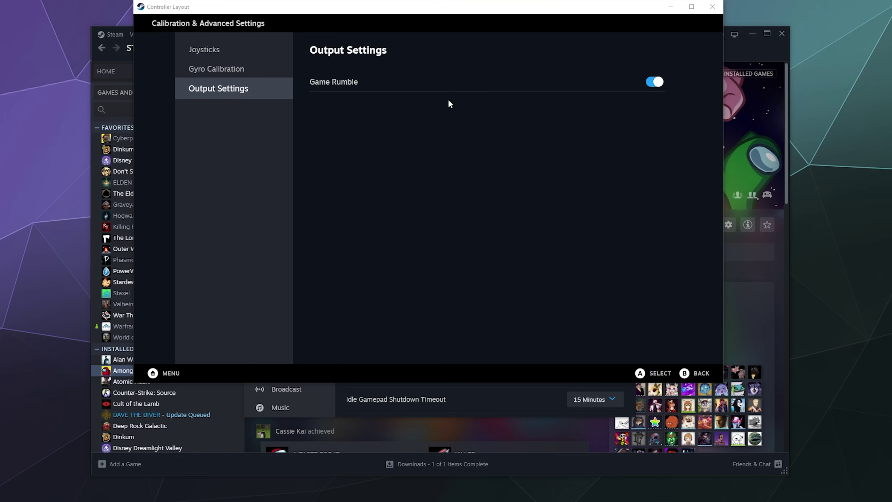
{"action": "left_click", "coordinate": [711, 12]}
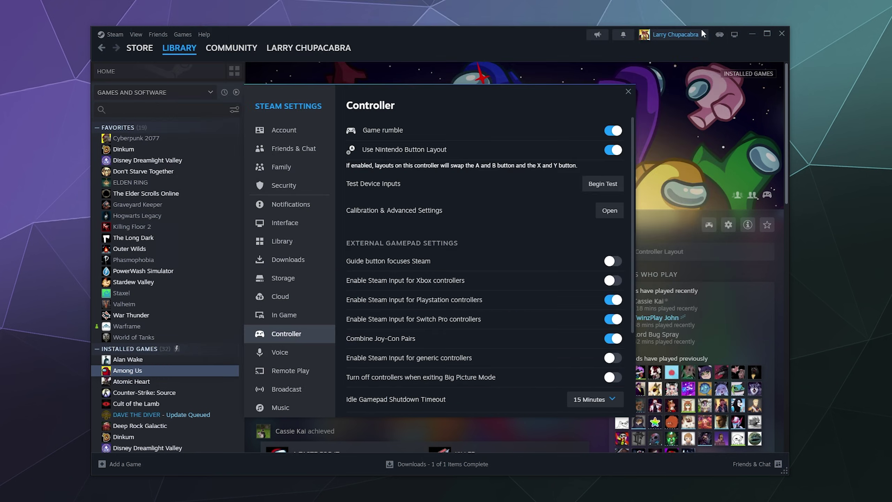
Turn off Combine Joy-Con Pairs and select the separate Nintendo Switch Joy-Con (R) controller.
{"action": "left_click_drag", "start_coordinate": [631, 203], "coordinate": [630, 256]}
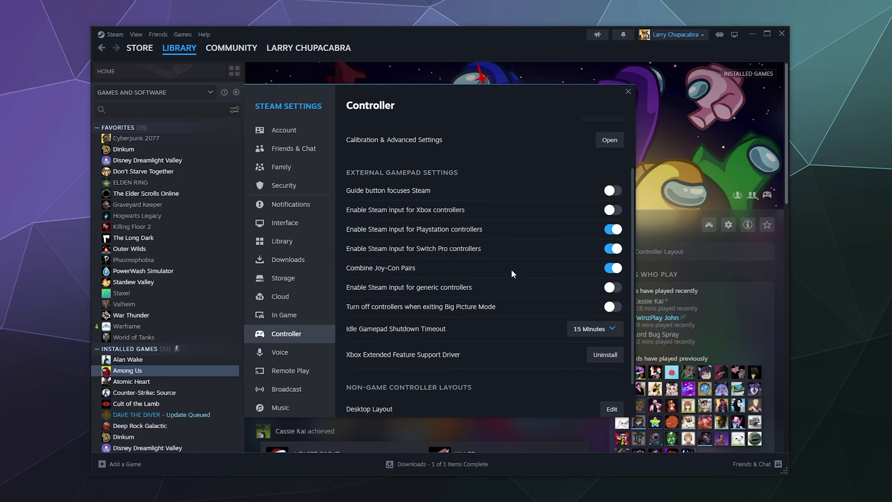
{"action": "scroll", "coordinate": [493, 262], "scroll_direction": "down", "scroll_amount": 2}
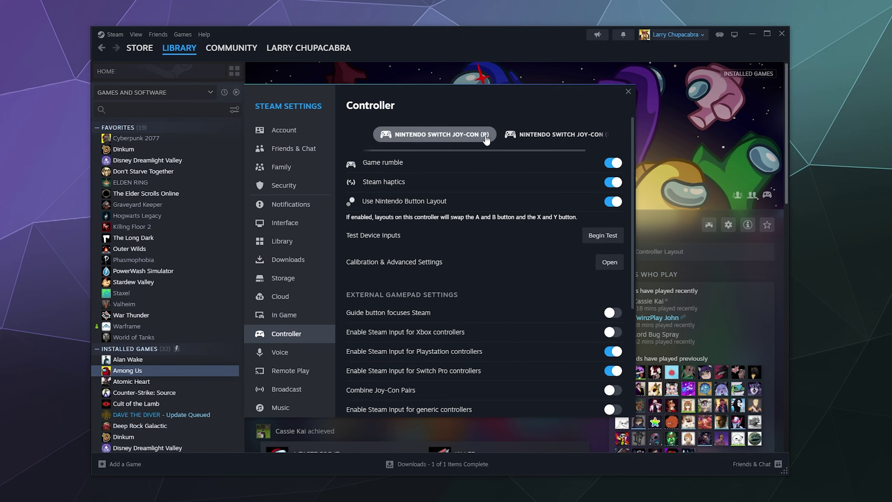
{"action": "left_click", "coordinate": [460, 142]}
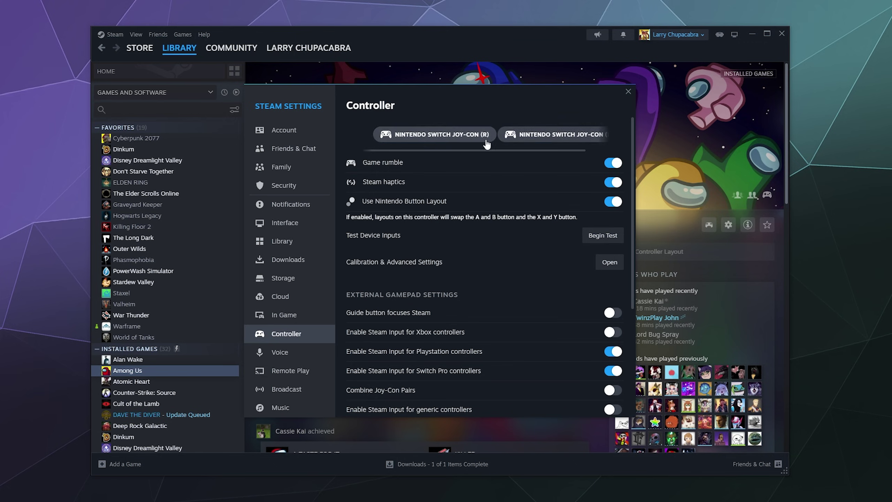
{"action": "left_click", "coordinate": [468, 136]}
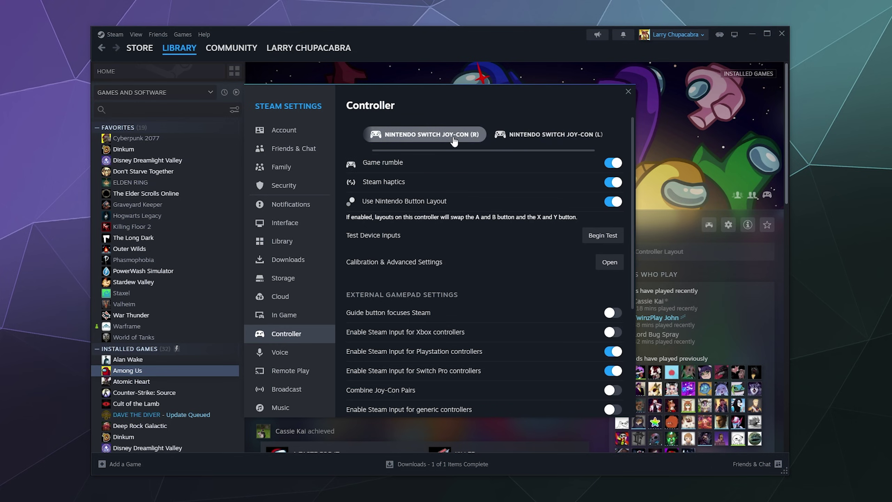
Review the remaining external gamepad settings and turn Combine Joy-Con Pairs back on.
{"action": "left_click_drag", "start_coordinate": [631, 186], "coordinate": [630, 309]}
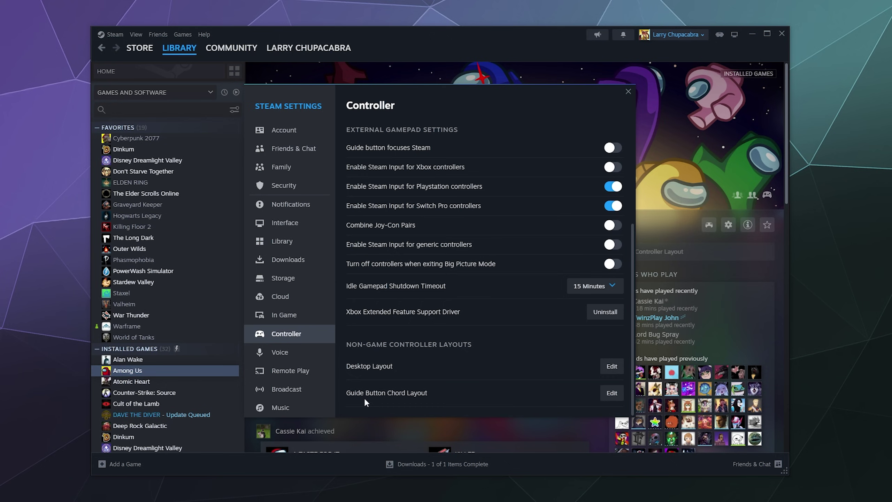
{"action": "scroll", "coordinate": [469, 261], "scroll_direction": "up", "scroll_amount": 6}
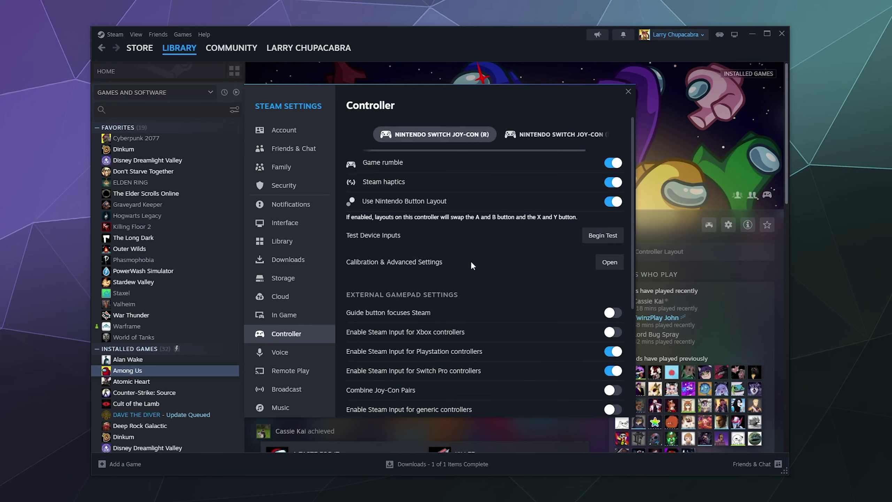
{"action": "scroll", "coordinate": [495, 202], "scroll_direction": "down", "scroll_amount": 5}
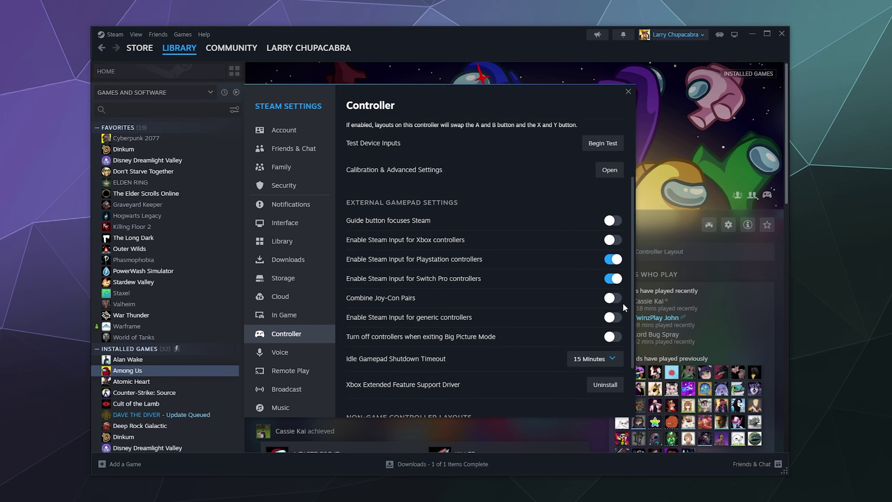
{"action": "left_click", "coordinate": [612, 298]}
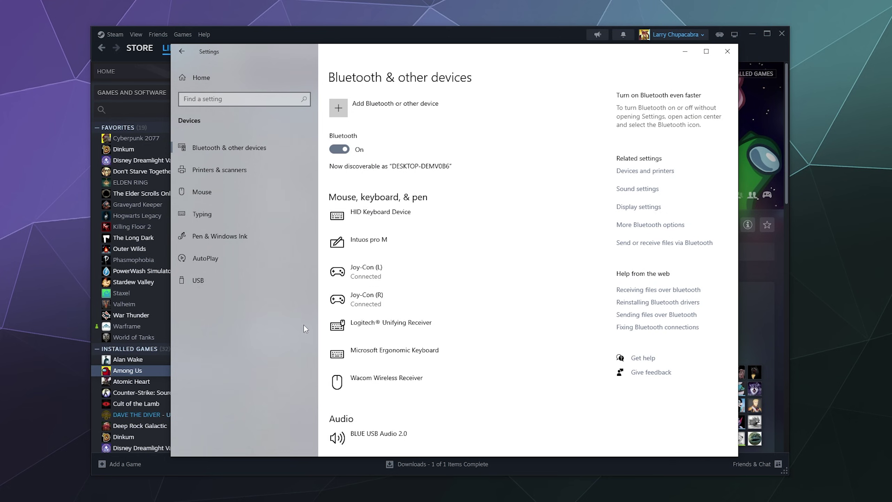
Remove Joy-Con (L) and Joy-Con (R) from the Windows Bluetooth devices and return to Steam's controller settings.
{"action": "left_click", "coordinate": [432, 267]}
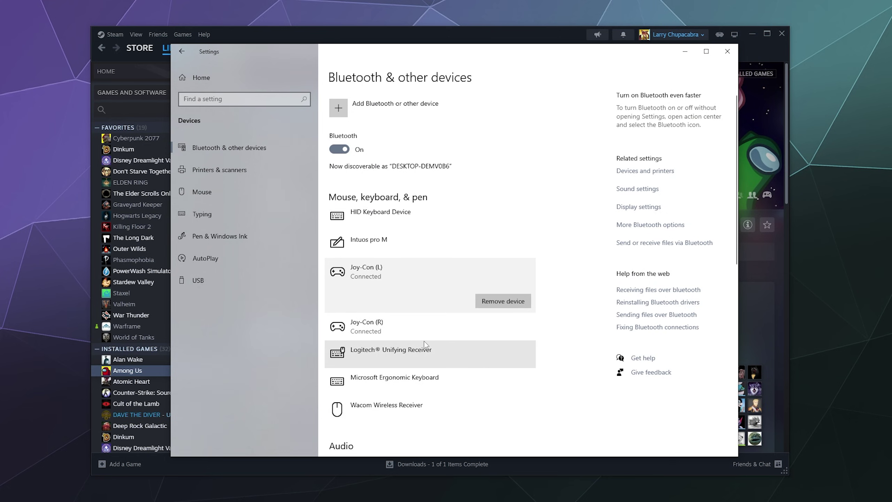
{"action": "left_click", "coordinate": [502, 301]}
{"action": "left_click", "coordinate": [561, 281]}
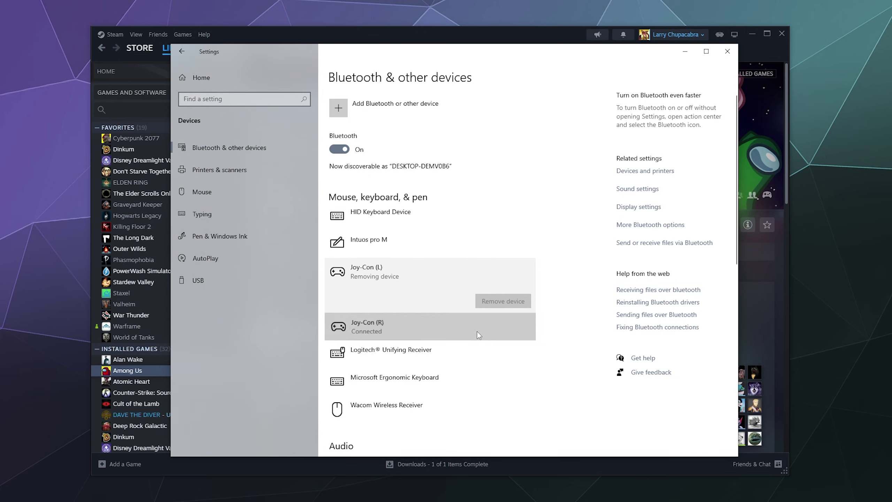
{"action": "left_click", "coordinate": [477, 332]}
{"action": "left_click", "coordinate": [514, 327]}
{"action": "left_click", "coordinate": [553, 301]}
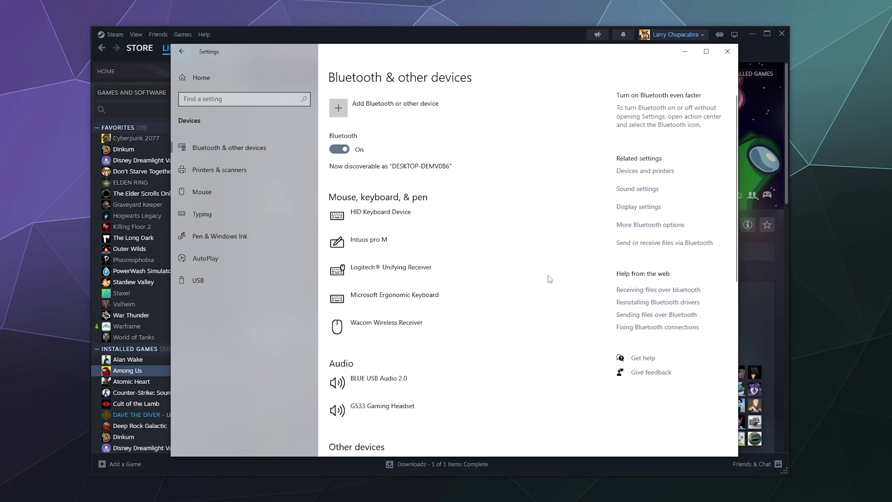
{"action": "left_click", "coordinate": [706, 52]}
{"action": "left_click", "coordinate": [705, 51]}
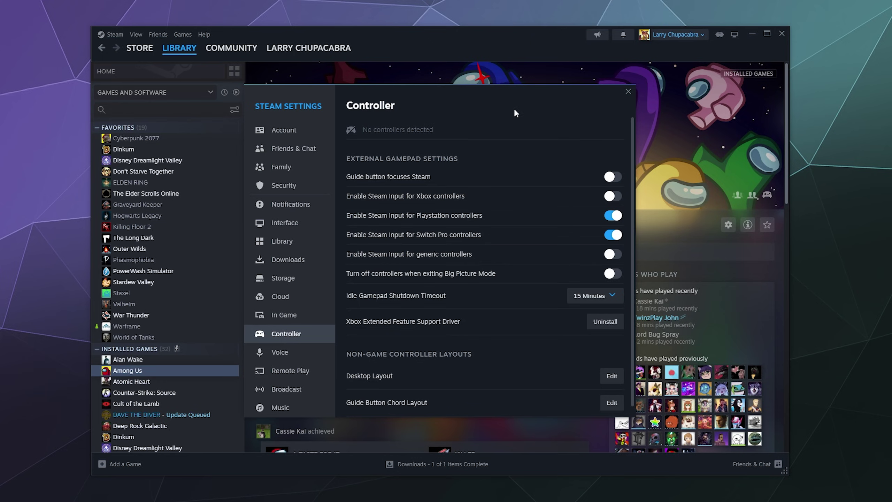